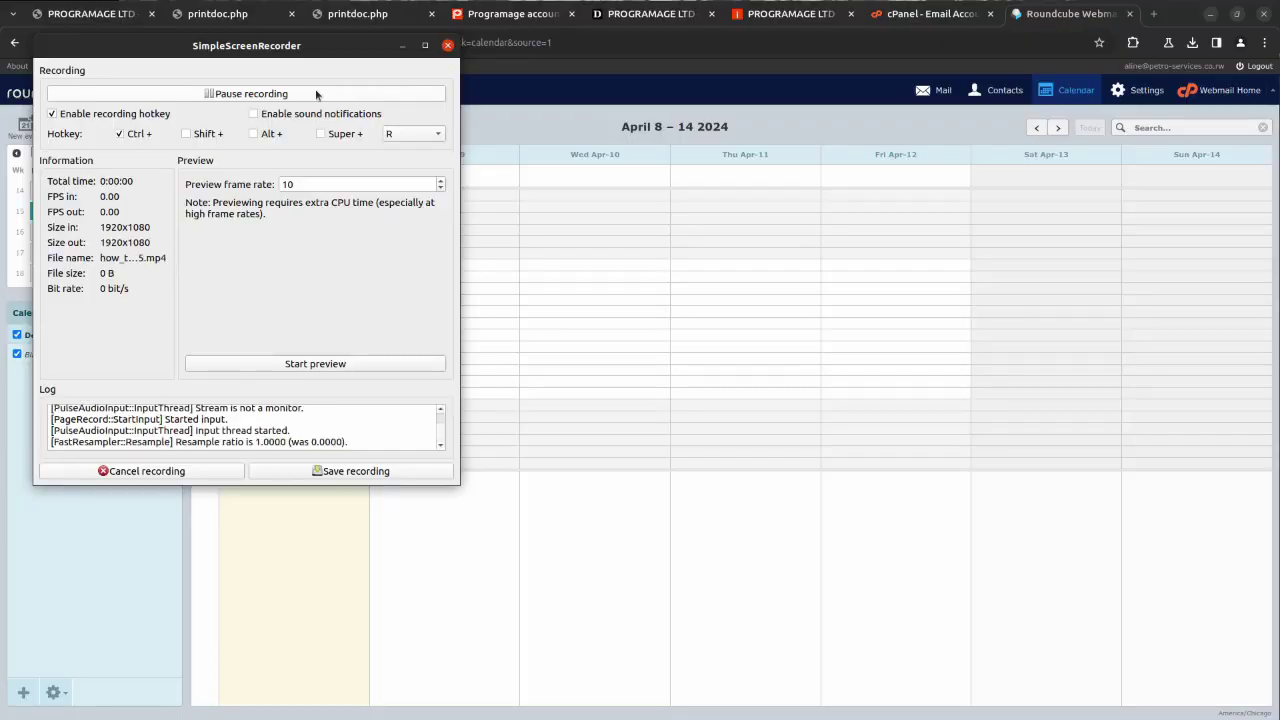
Step: Minimize the screen recorder to reveal the Roundcube calendar week of April 8–14, 2024
{"action": "left_click", "coordinate": [401, 46]}
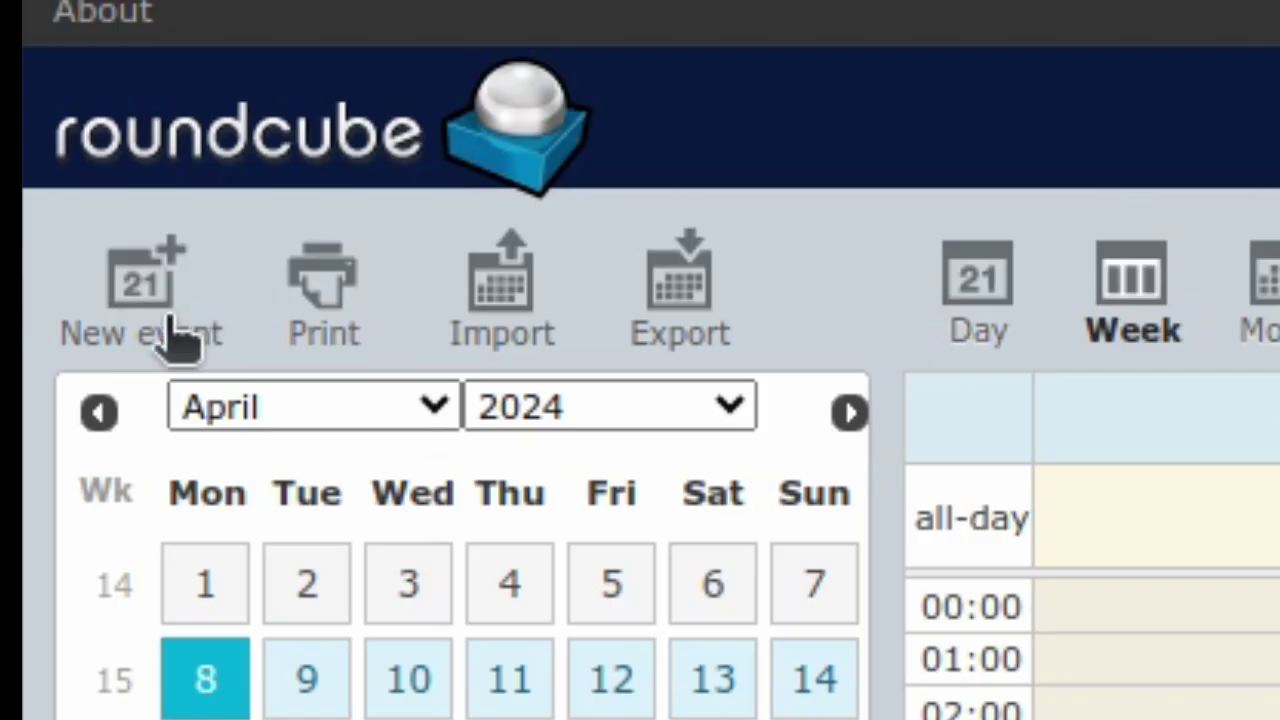
Step: Start a new event and add the invitee's e-mail address as a Required participant
{"action": "left_click", "coordinate": [33, 136]}
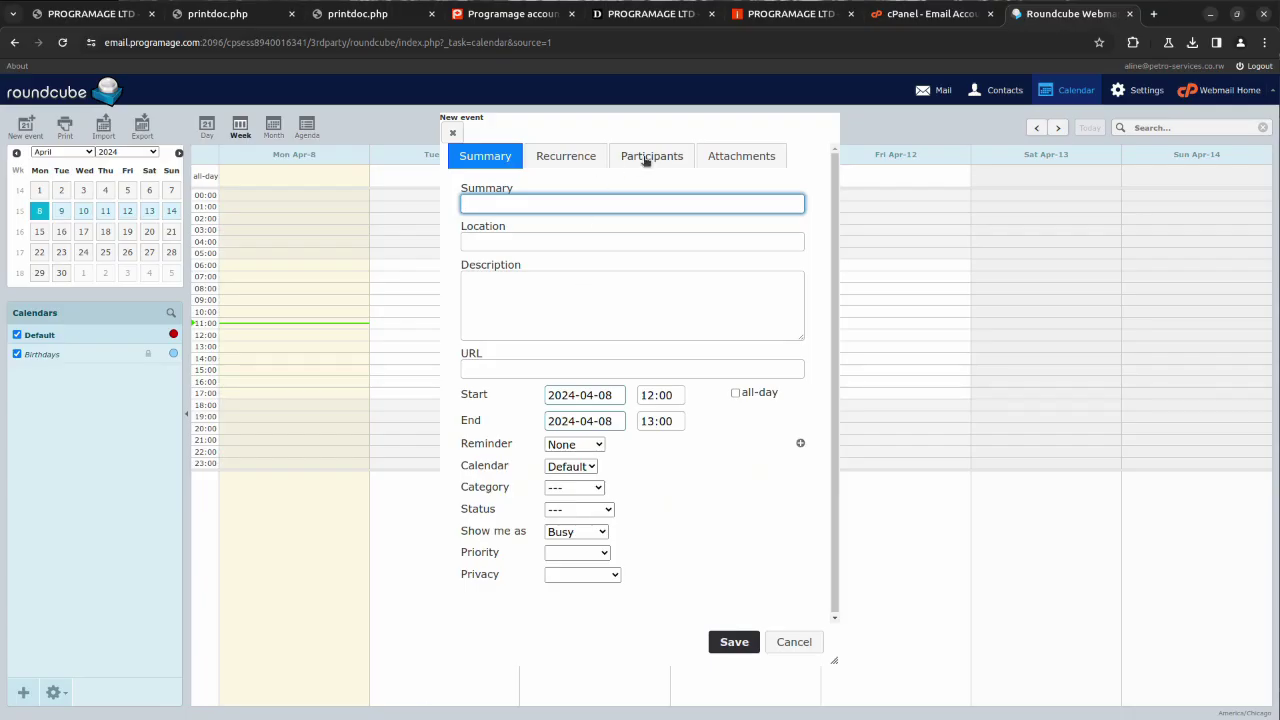
{"action": "left_click", "coordinate": [646, 157]}
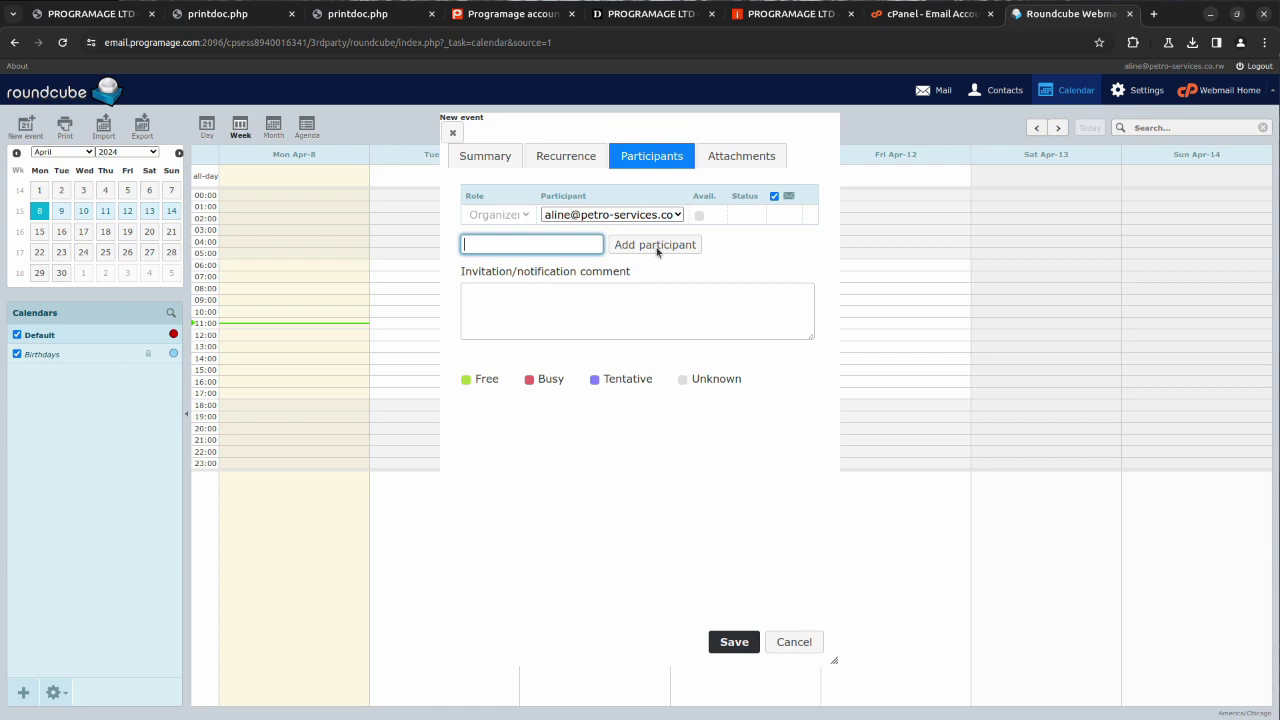
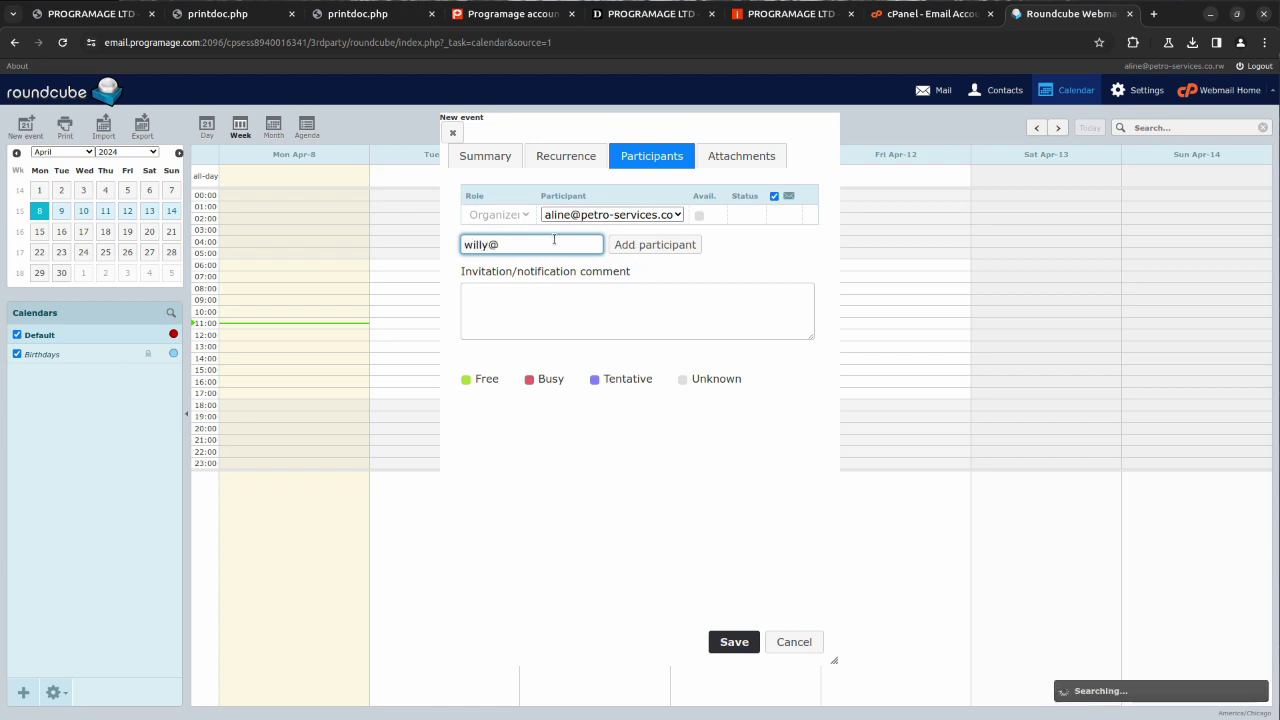
{"action": "key", "text": "BackSpace"}
{"action": "key", "text": "BackSpace"}
{"action": "key", "text": "BackSpace"}
{"action": "key", "text": "BackSpace"}
{"action": "key", "text": "BackSpace"}
{"action": "key", "text": "BackSpace"}
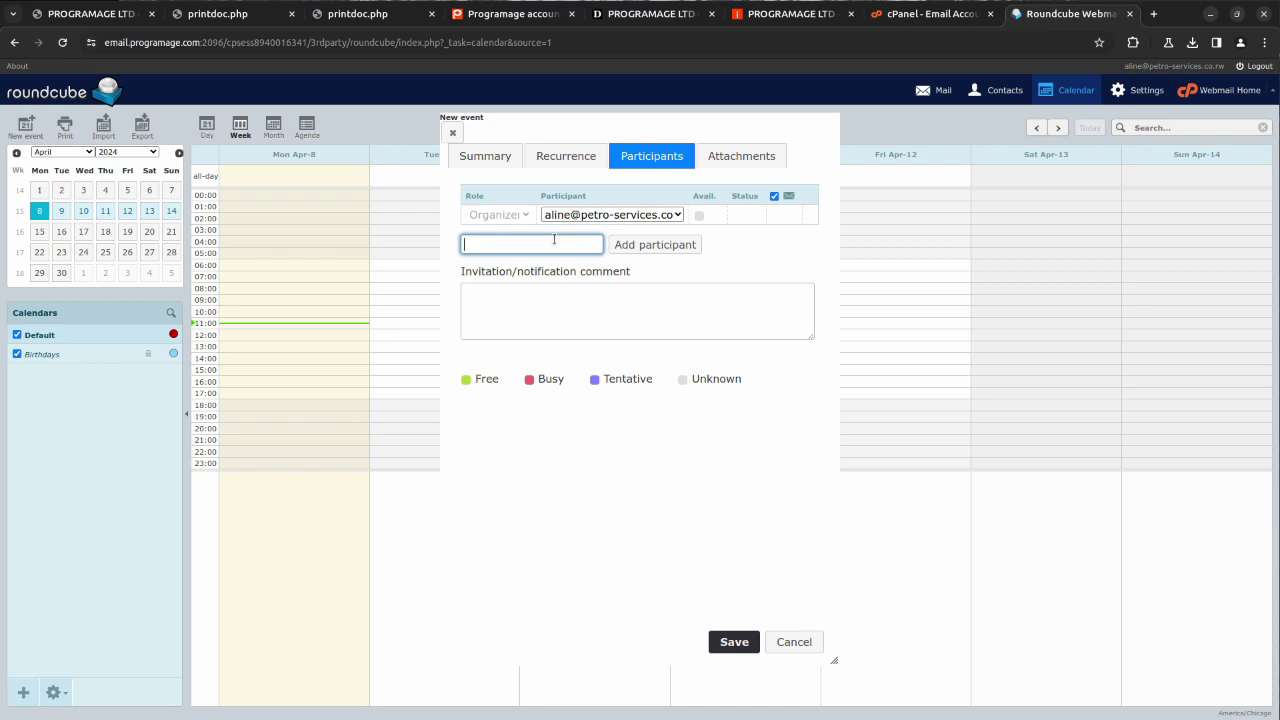
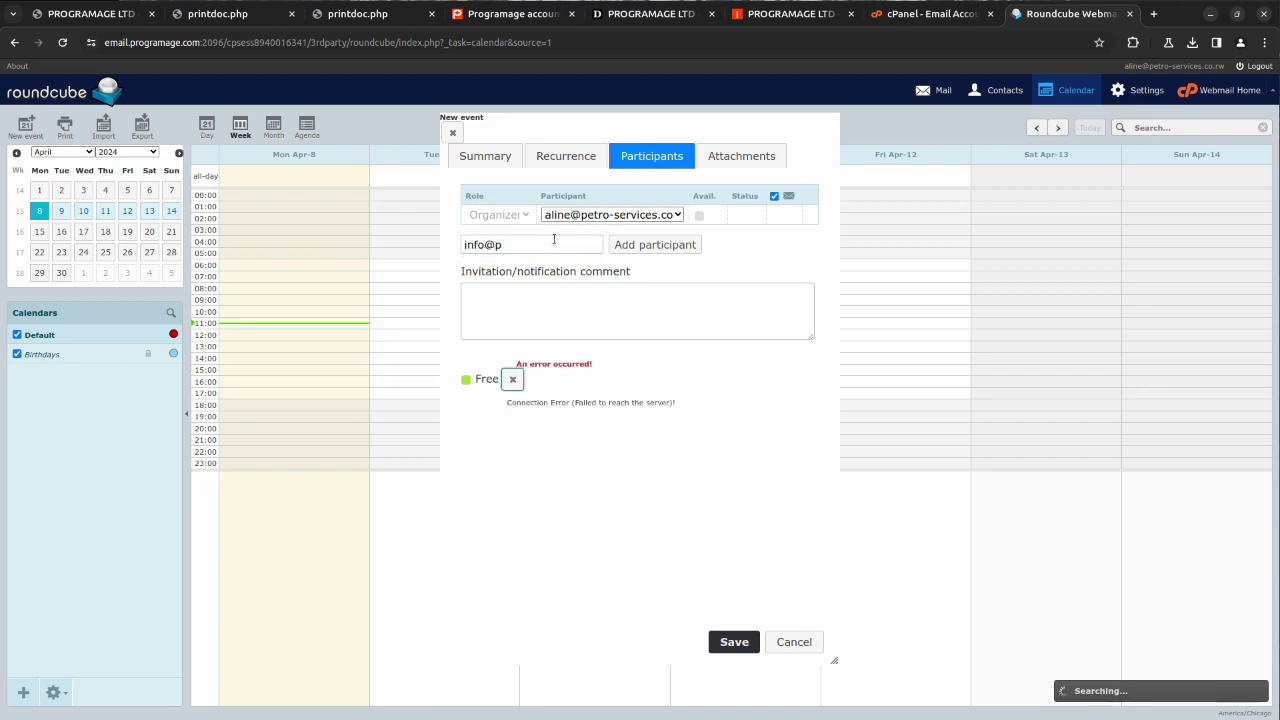
{"action": "left_click", "coordinate": [553, 244]}
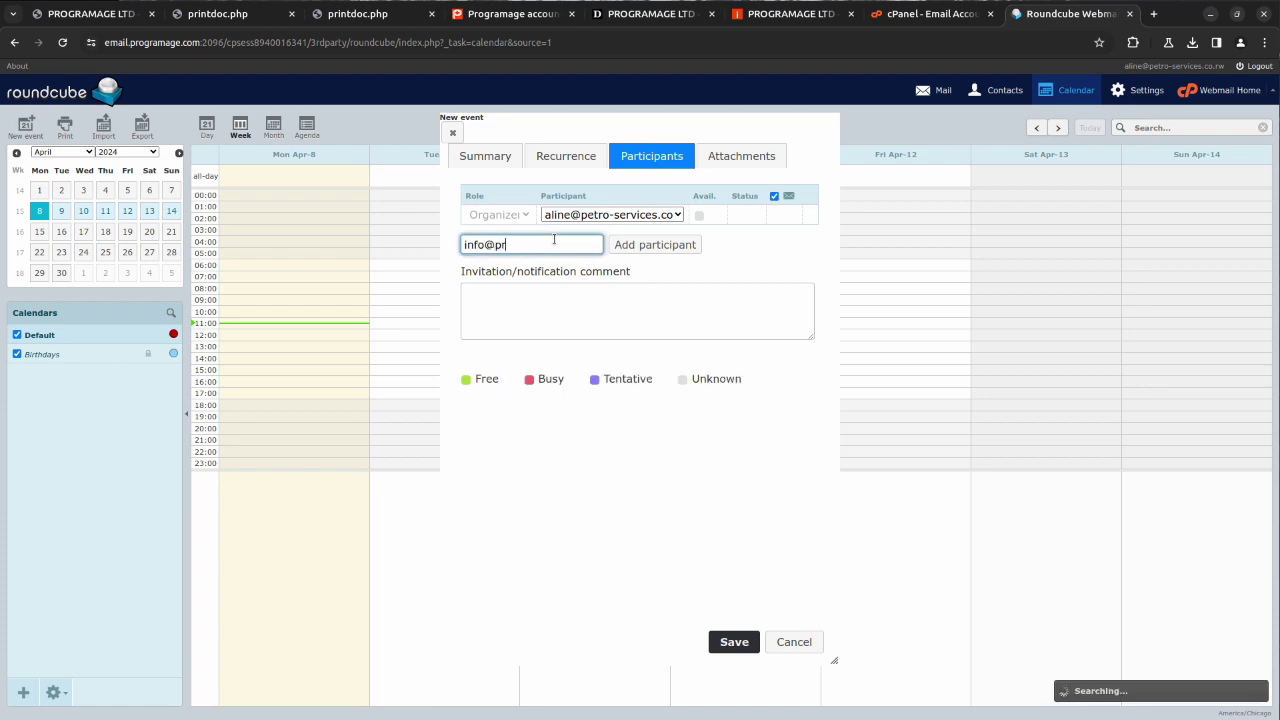
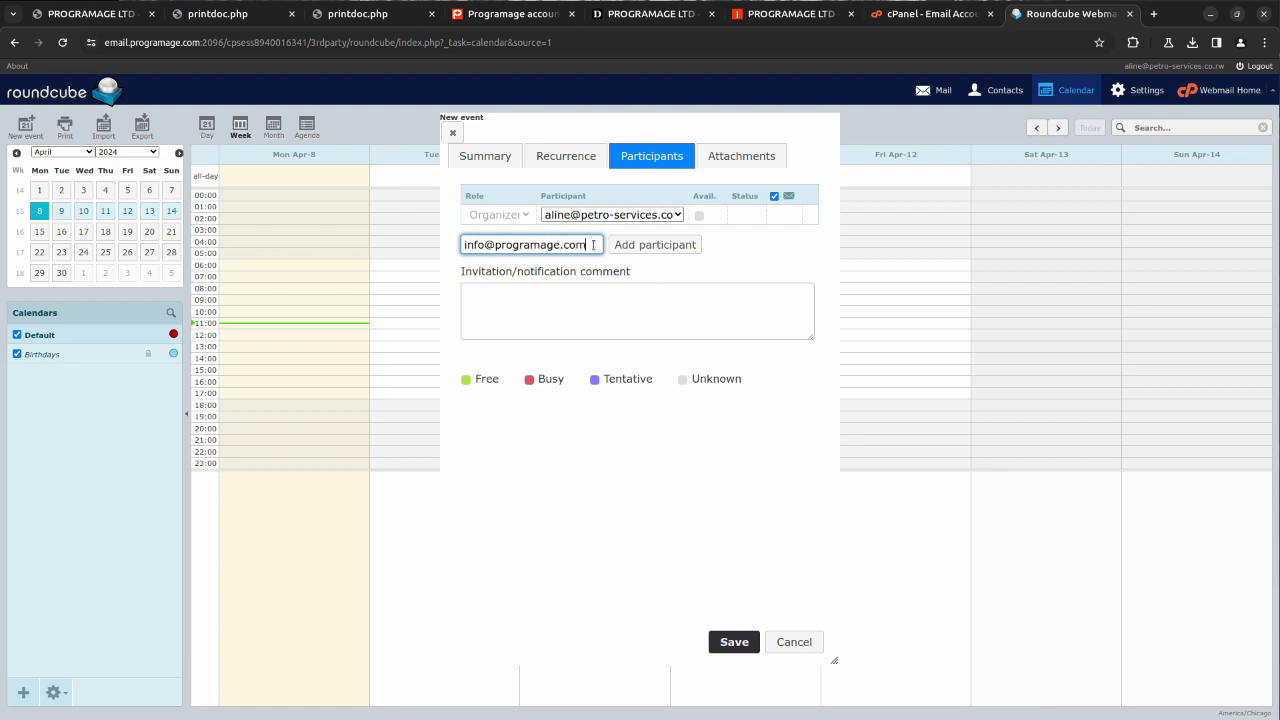
{"action": "left_click", "coordinate": [665, 245]}
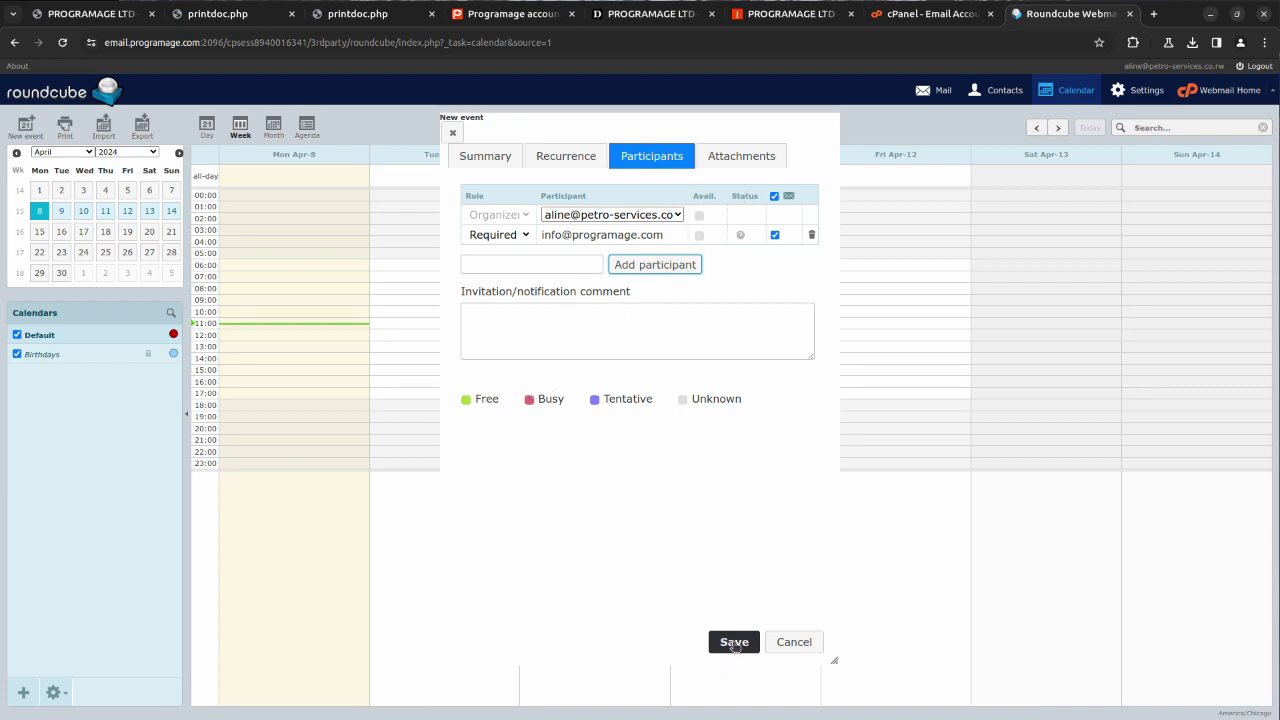
Step: Enter summary 'Meeting', location 'Kigali' and description 'KIgali' for the event
{"action": "left_click", "coordinate": [494, 158]}
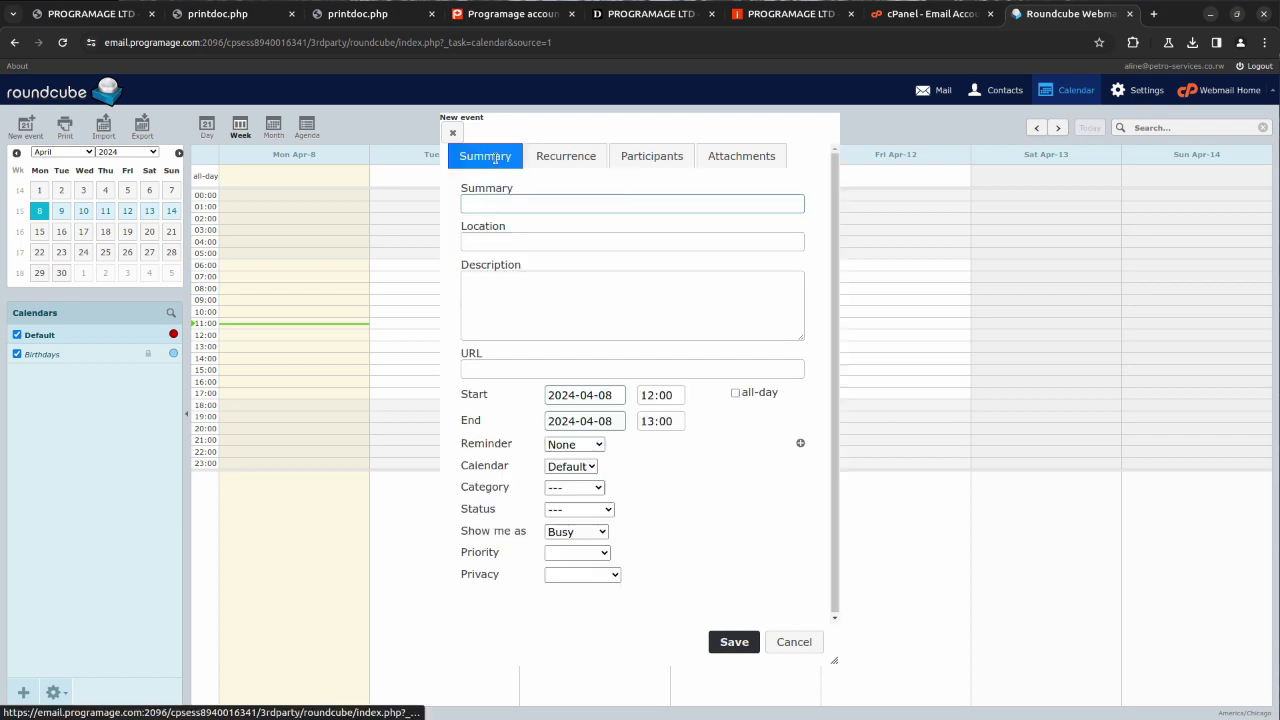
{"action": "left_click", "coordinate": [530, 204]}
{"action": "type", "text": "Meet"}
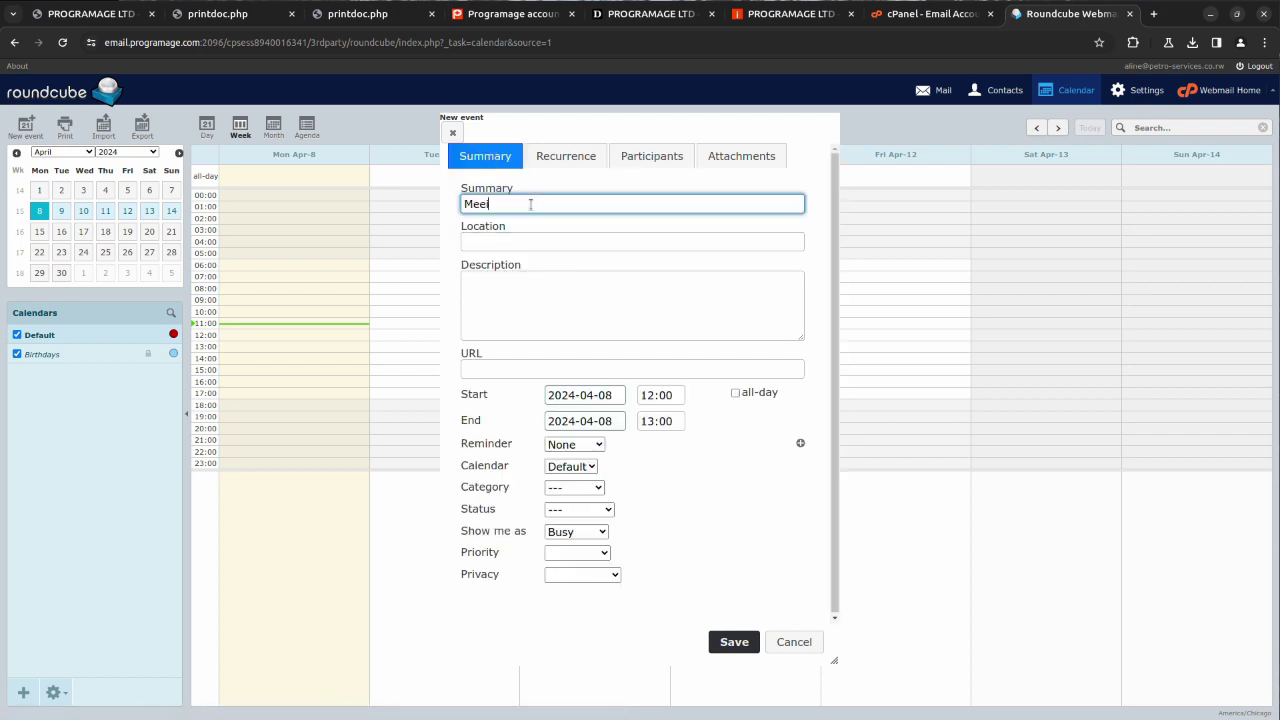
{"action": "key", "text": "BackSpace"}
{"action": "type", "text": "ting"}
{"action": "key", "text": "Tab"}
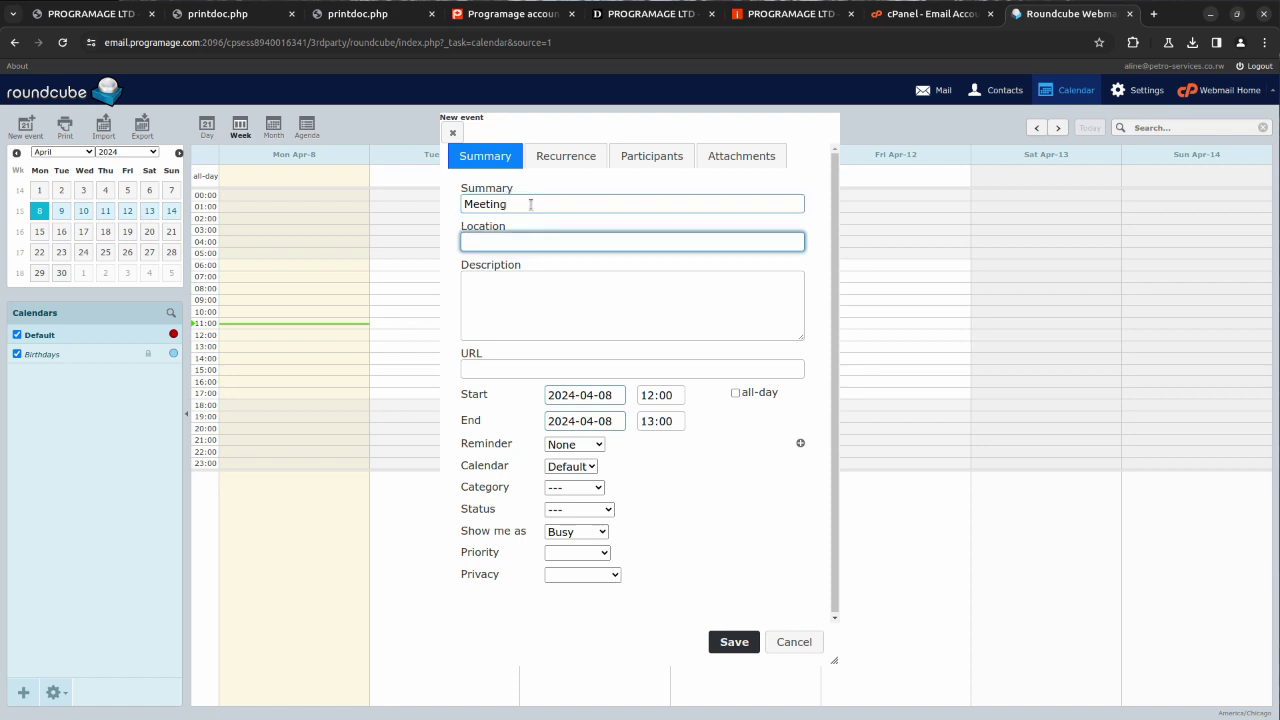
{"action": "type", "text": "Kigali"}
{"action": "key", "text": "Tab"}
{"action": "type", "text": "KIgal"}
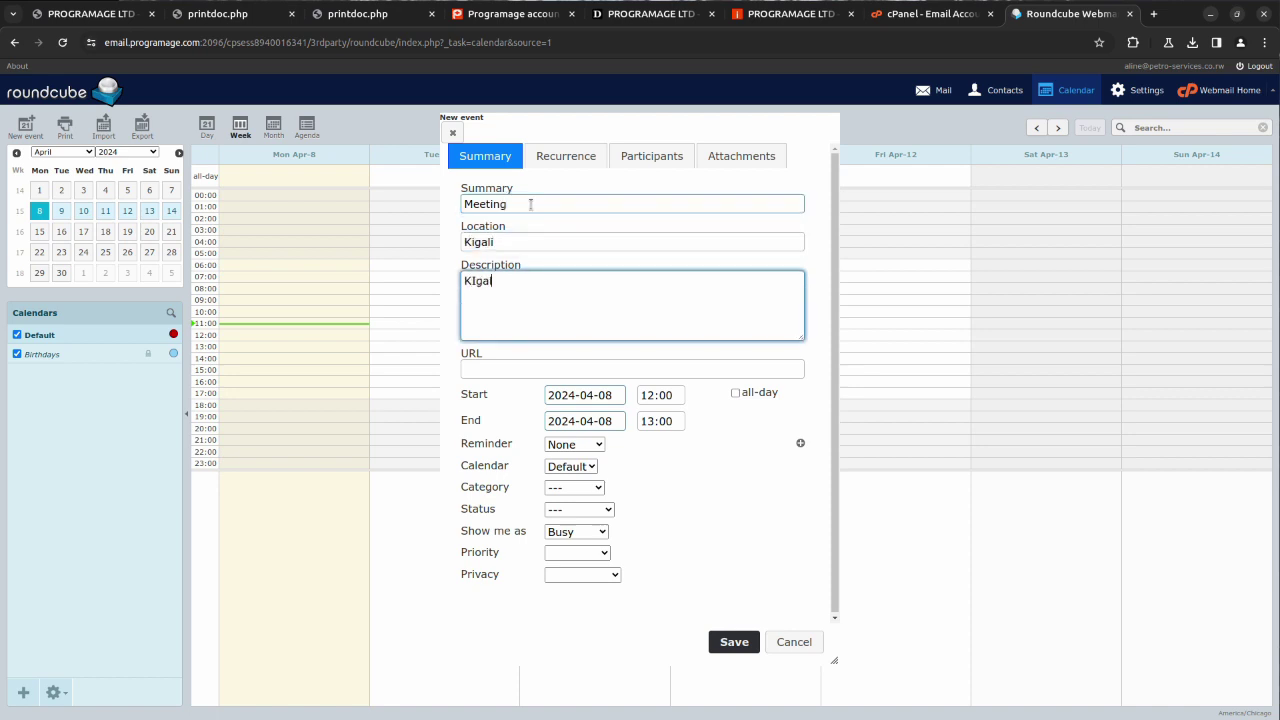
{"action": "type", "text": "i"}
{"action": "key", "text": "Tab"}
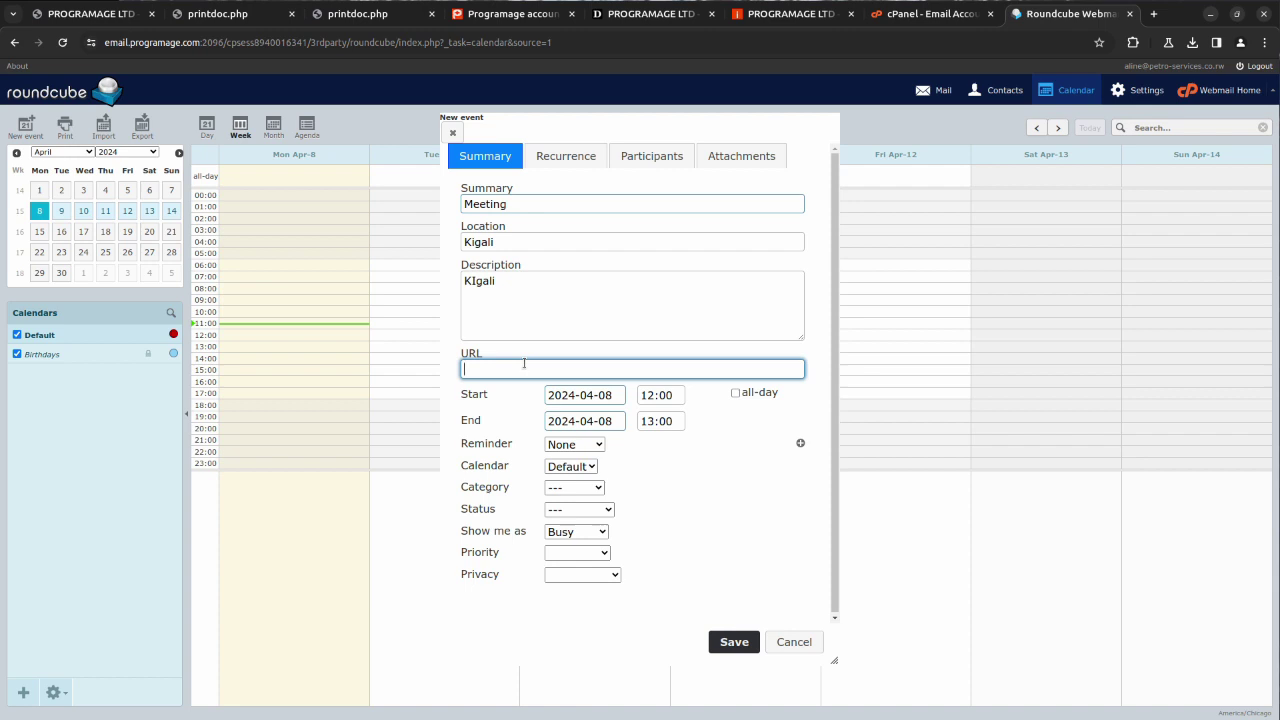
Step: Set the event reminder to send a message and keep it in the Default calendar
{"action": "scroll", "coordinate": [774, 542], "scroll_direction": "down", "scroll_amount": 1}
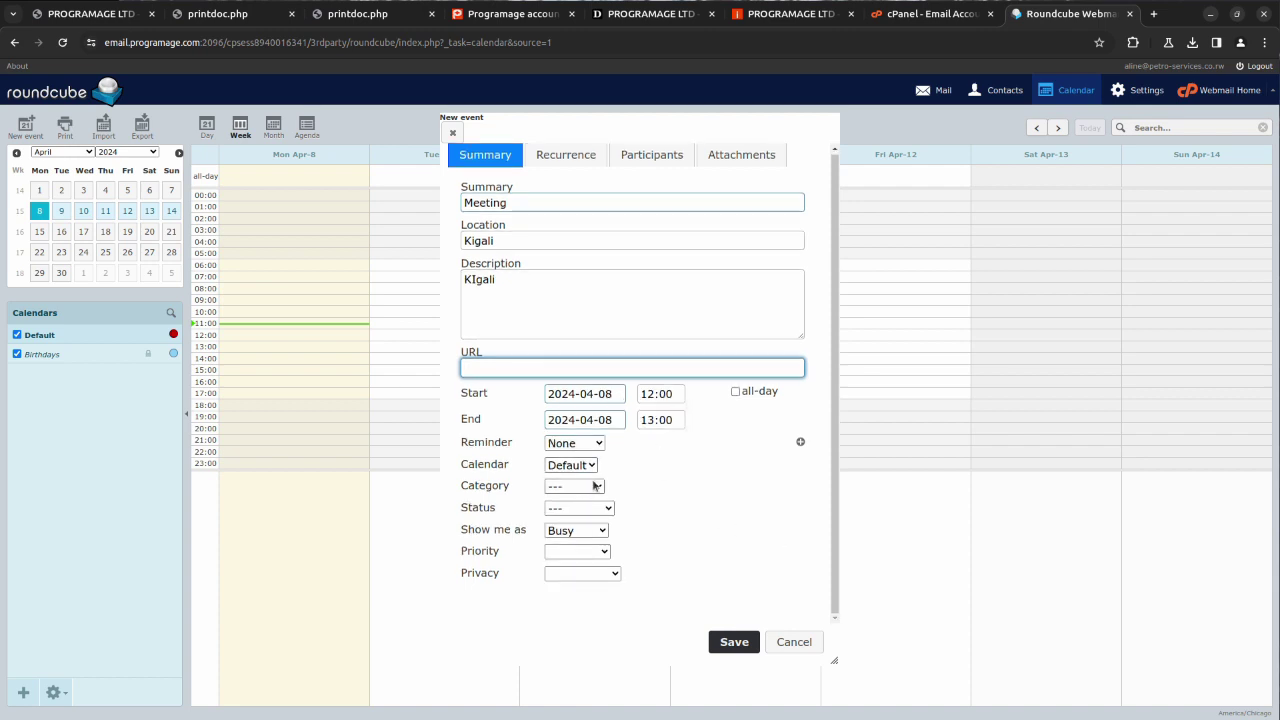
{"action": "left_click", "coordinate": [595, 444]}
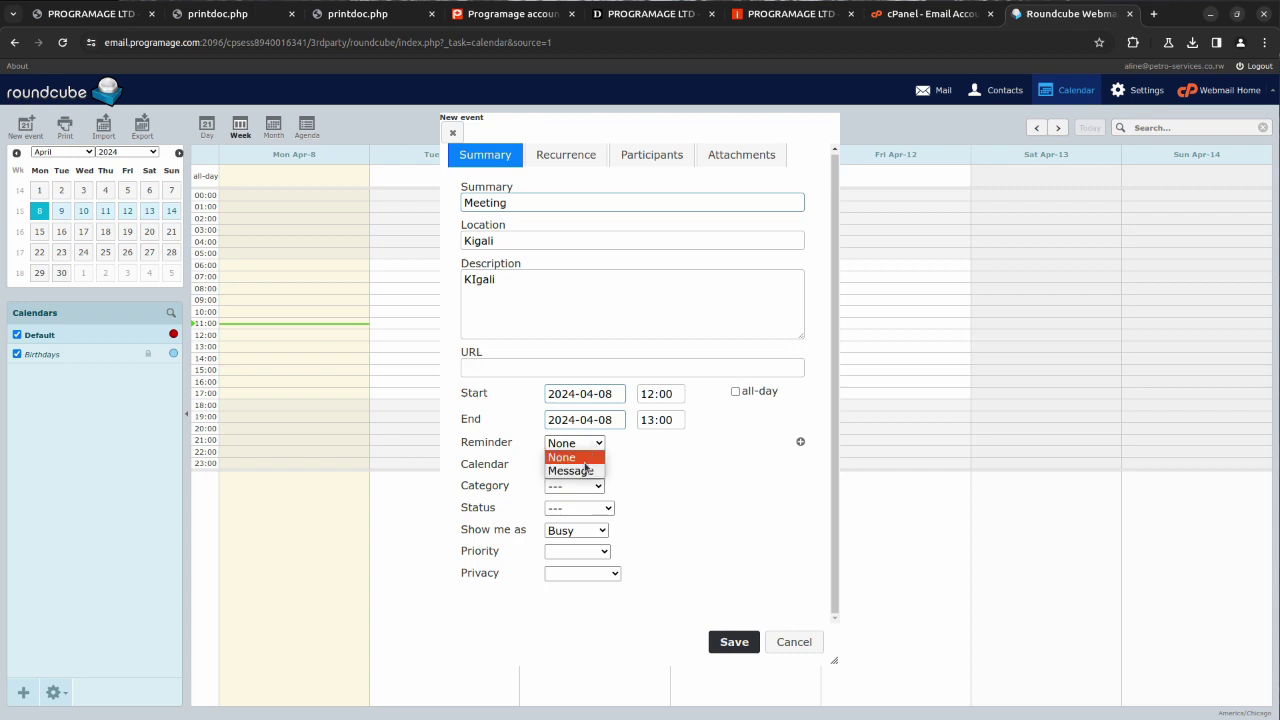
{"action": "left_click", "coordinate": [585, 468]}
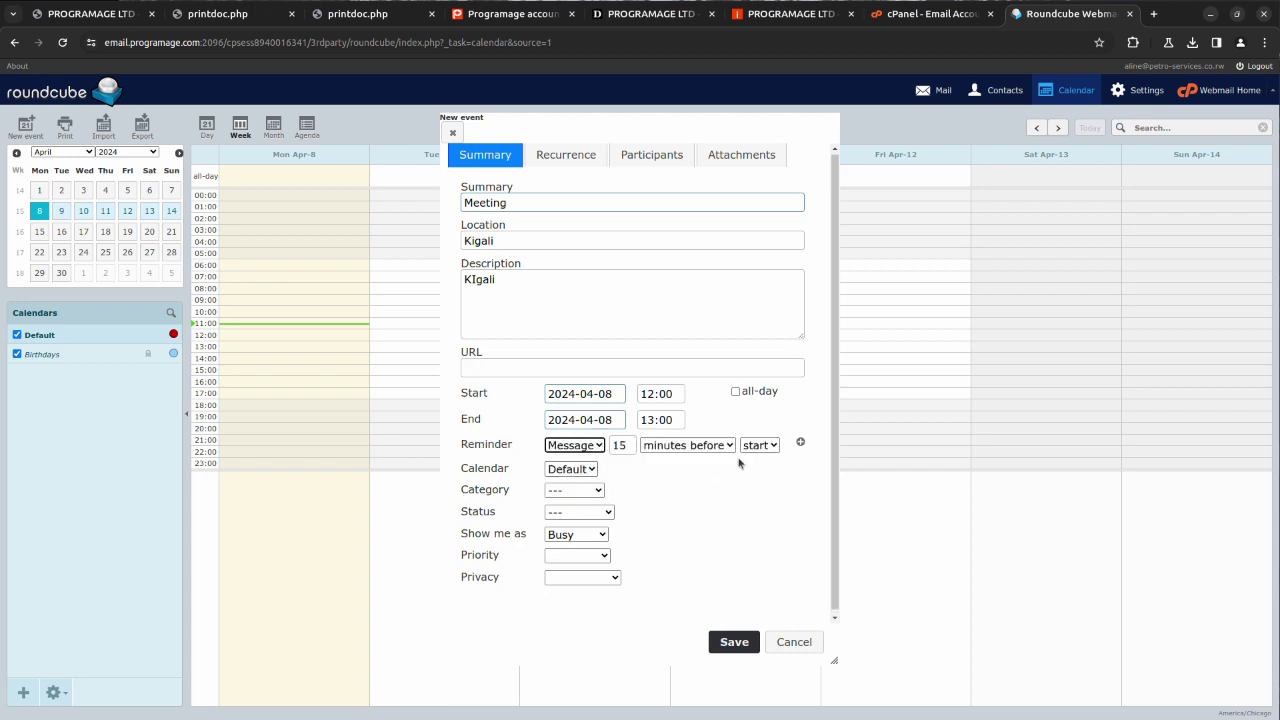
{"action": "left_click", "coordinate": [577, 471]}
{"action": "left_click", "coordinate": [577, 483]}
Step: Set category to Work, status to Confirmed, and show the time as Free
{"action": "left_click", "coordinate": [589, 490]}
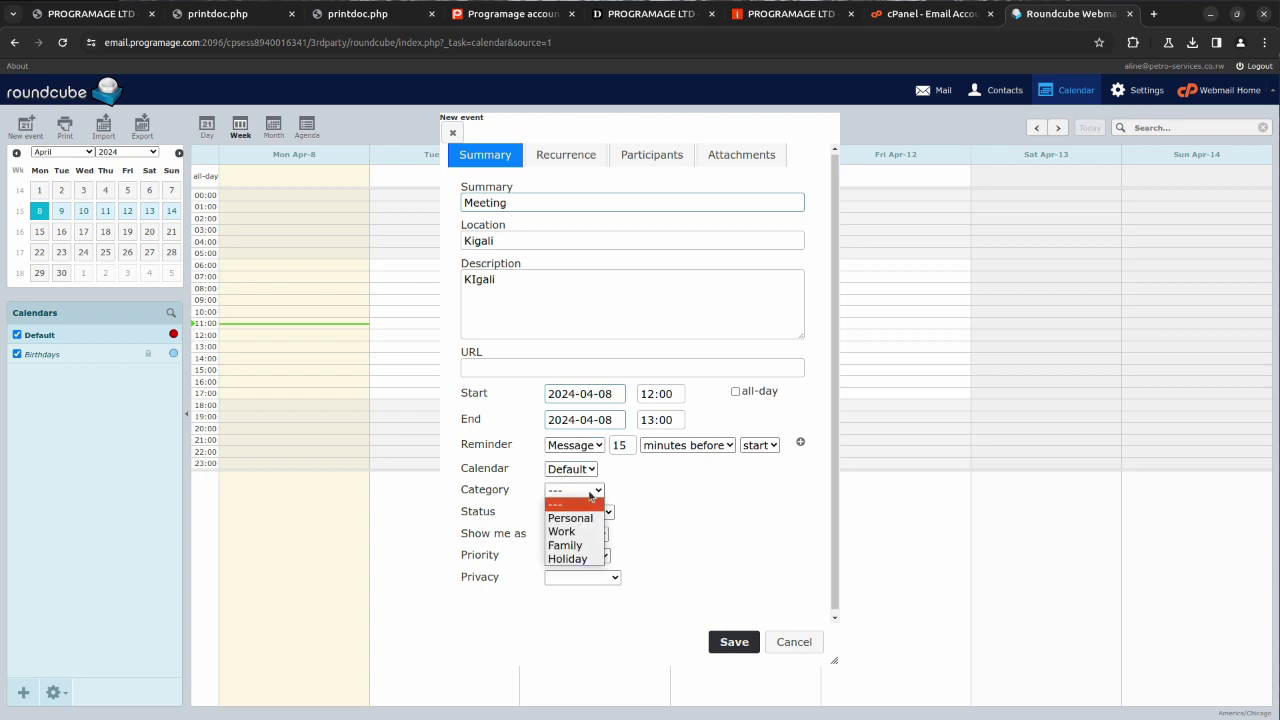
{"action": "left_click", "coordinate": [575, 532]}
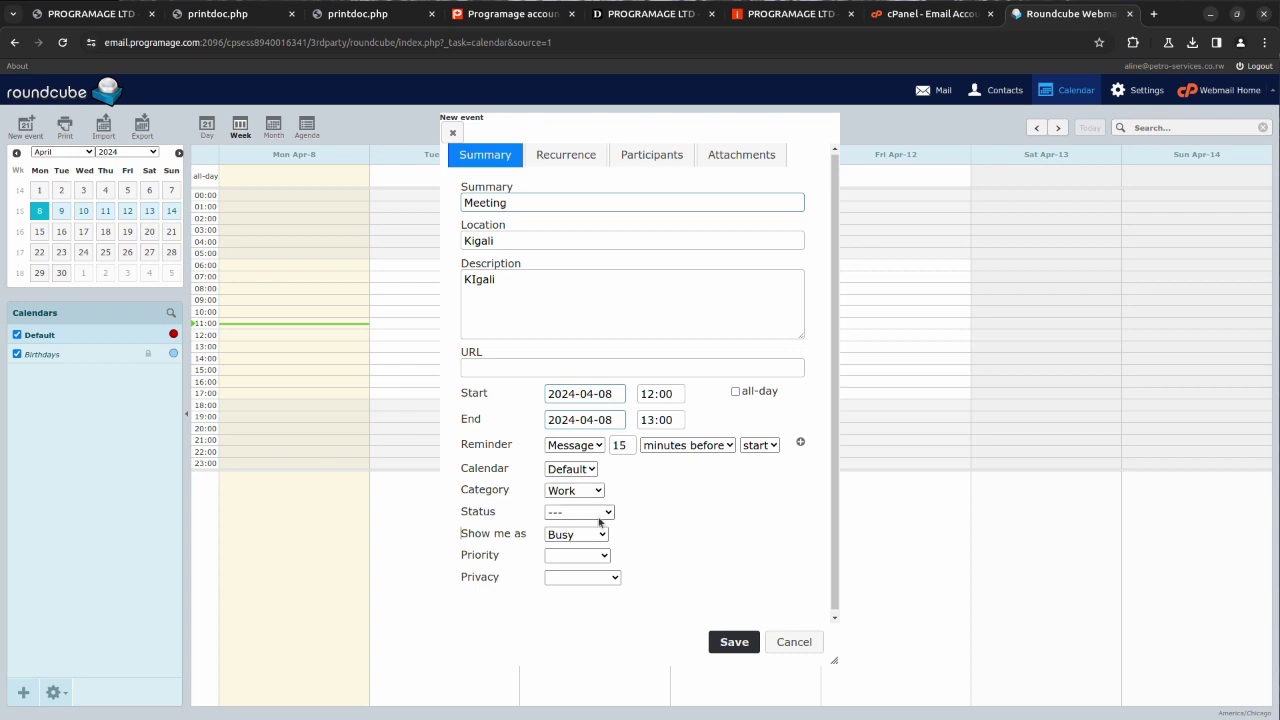
{"action": "left_click", "coordinate": [599, 515]}
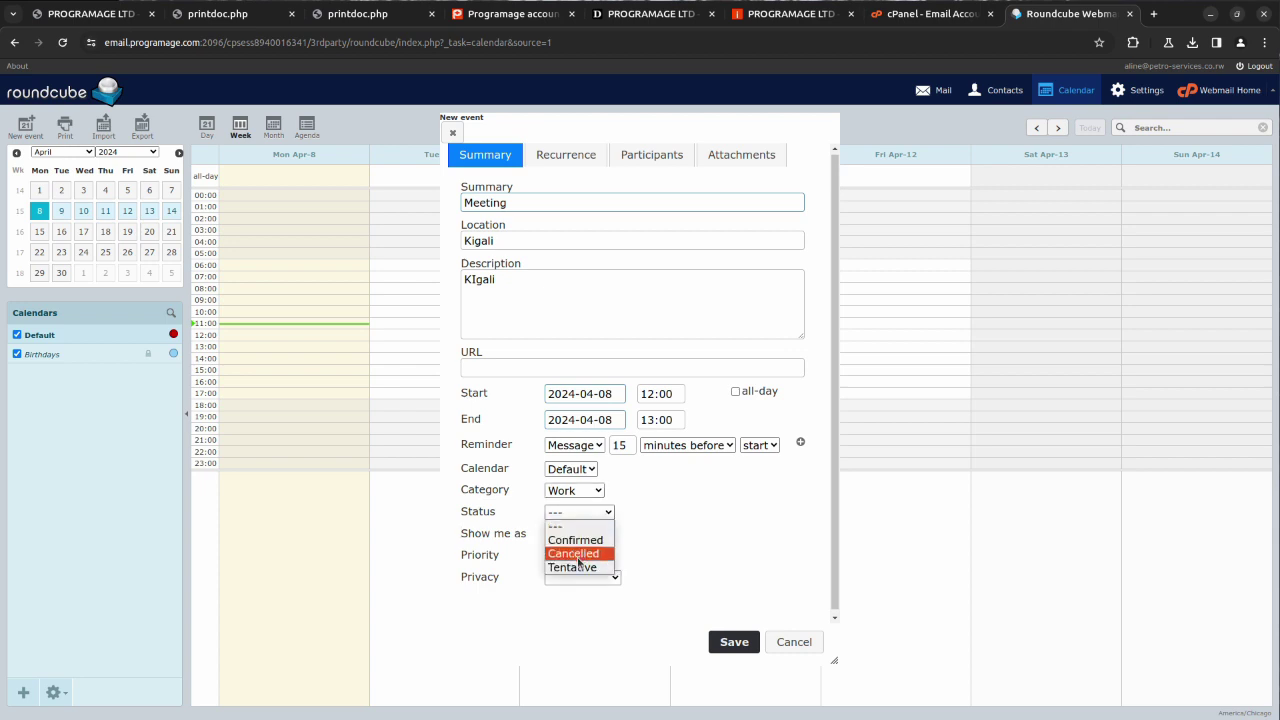
{"action": "left_click", "coordinate": [580, 541]}
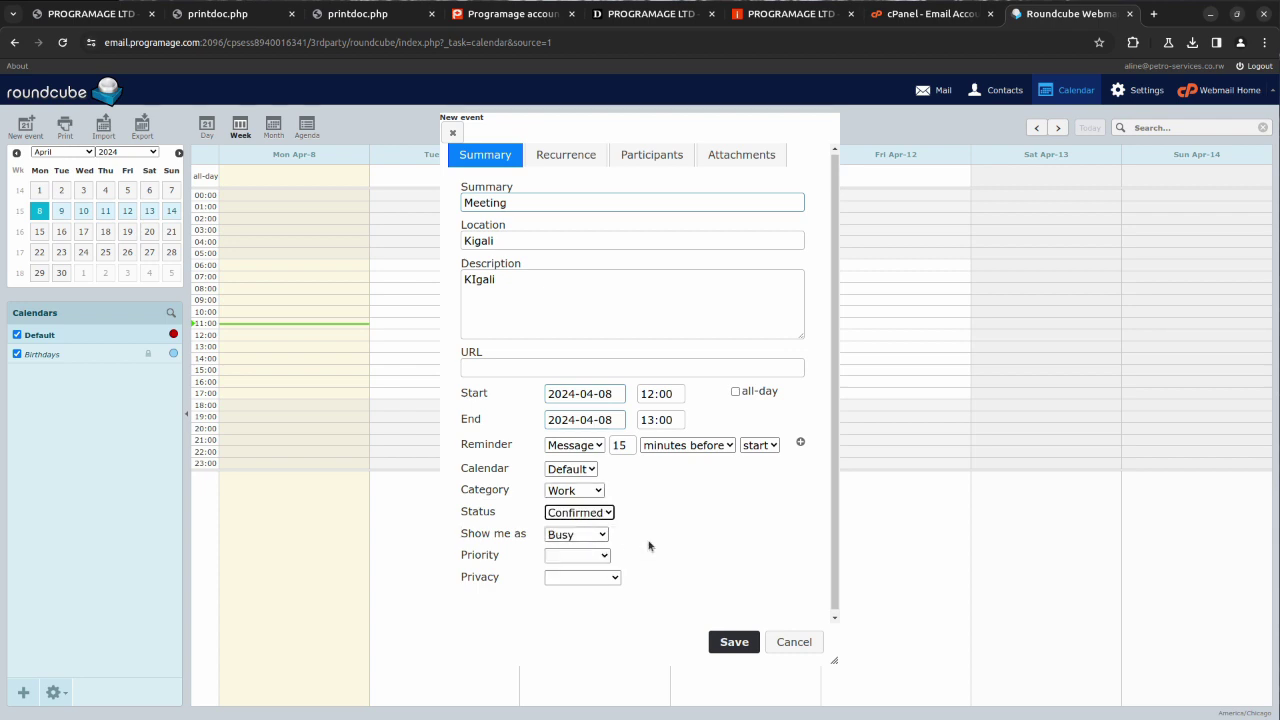
{"action": "left_click", "coordinate": [575, 538]}
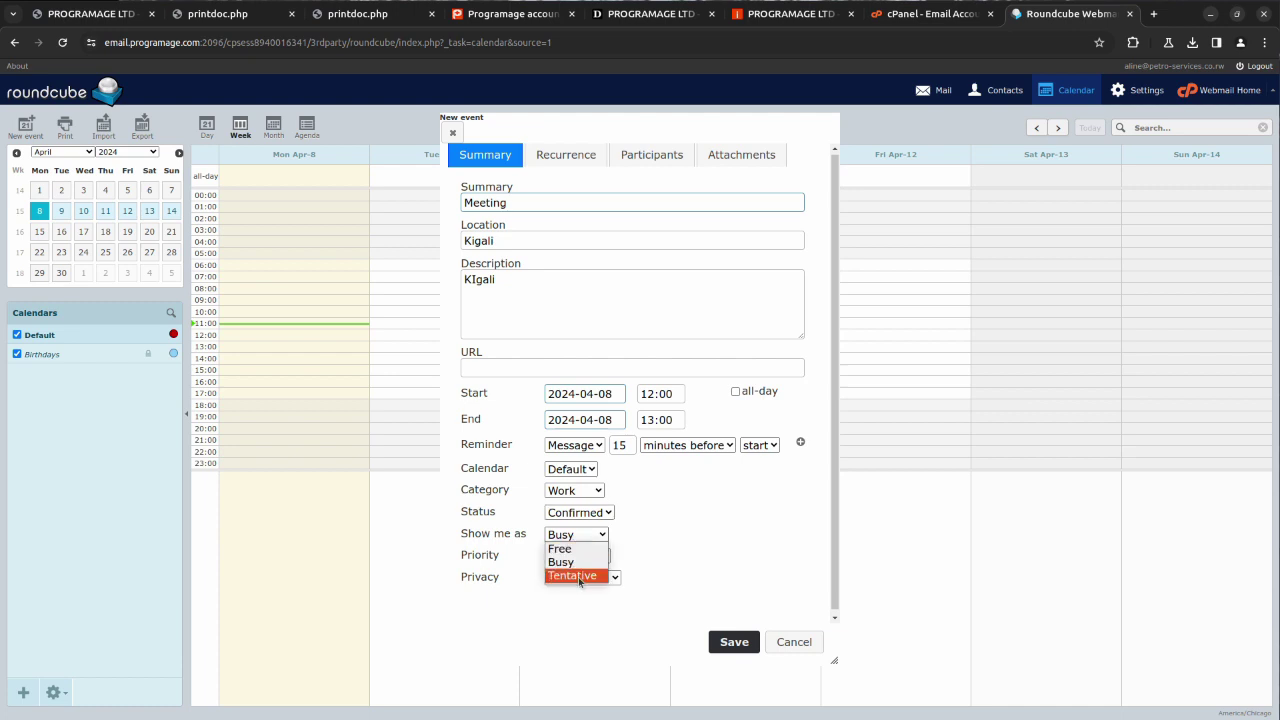
{"action": "left_click", "coordinate": [582, 553]}
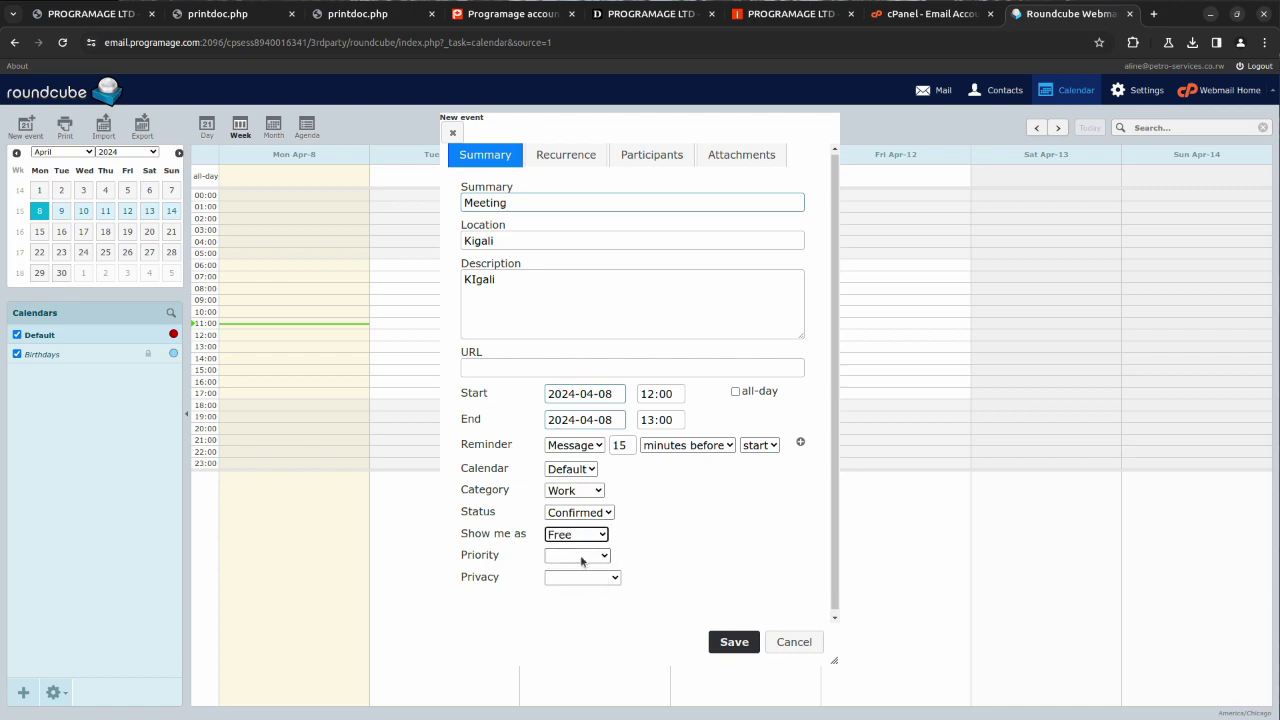
Step: Set the event priority to 1 Highest and privacy to private
{"action": "left_click", "coordinate": [584, 556]}
{"action": "left_click", "coordinate": [578, 584]}
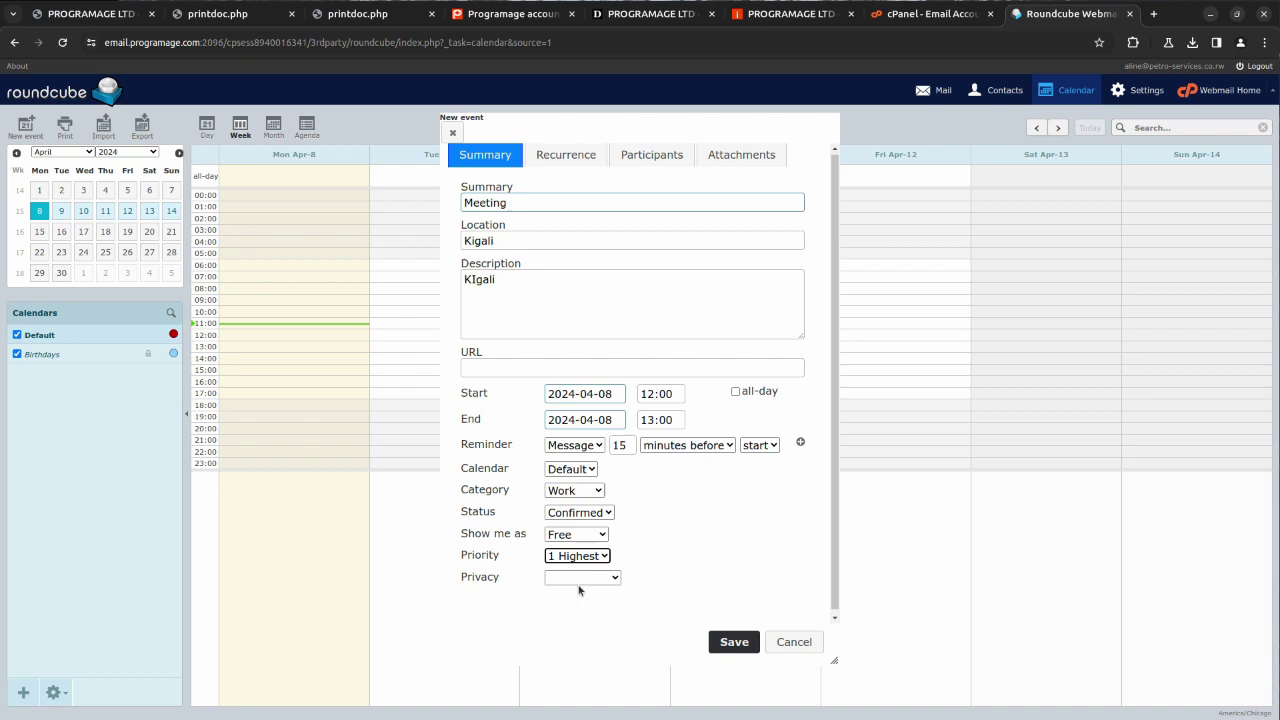
{"action": "left_click", "coordinate": [601, 578]}
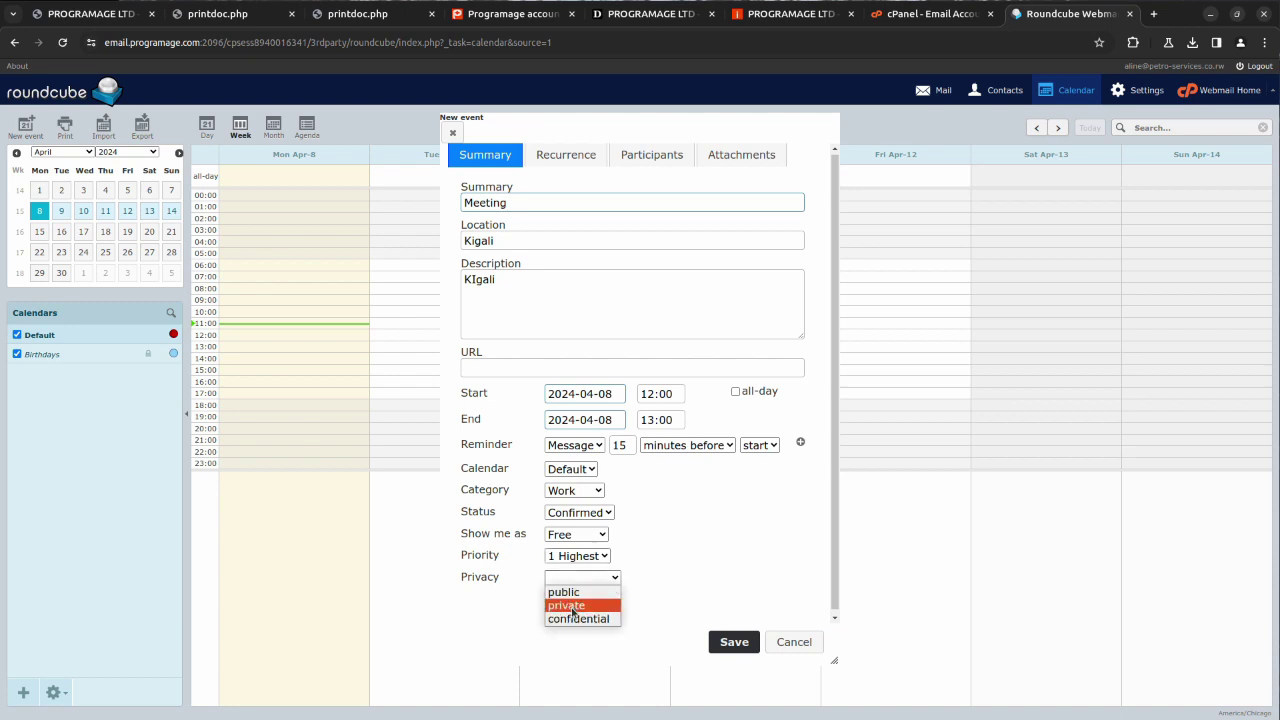
{"action": "left_click", "coordinate": [573, 607]}
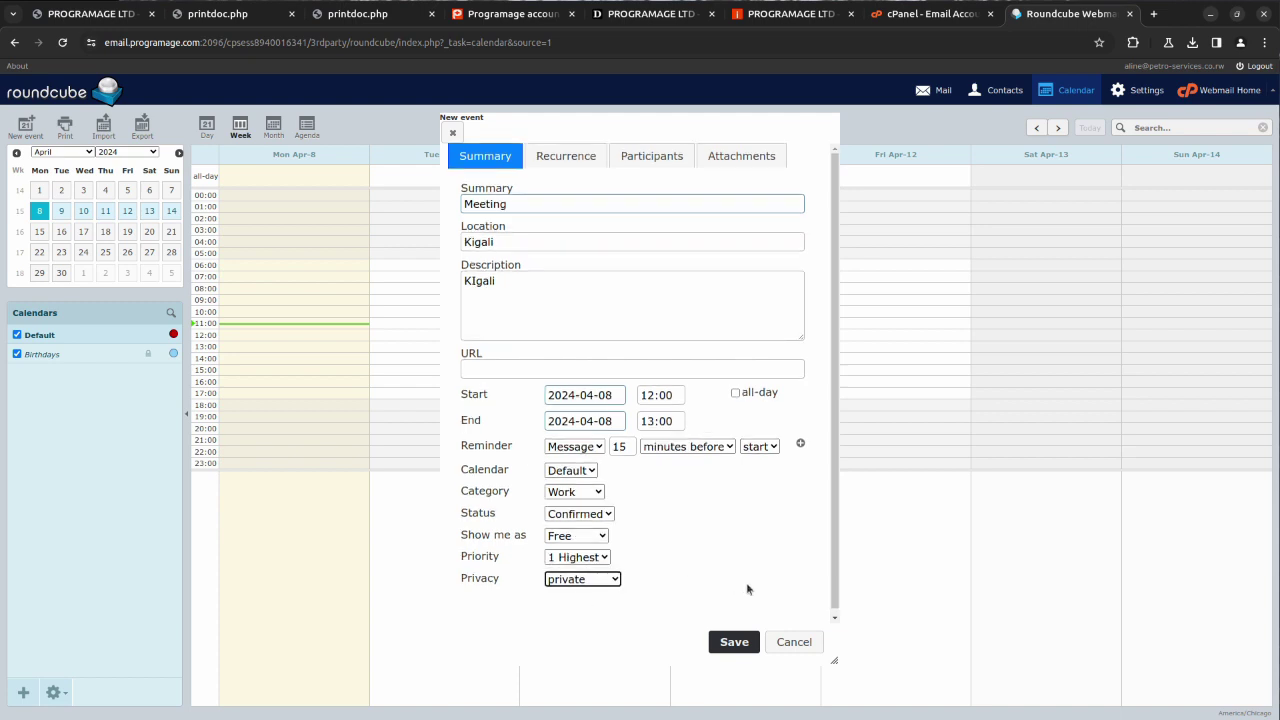
Step: Review the Recurrence and Attachments sections, then save the Meeting event on April 8 at 12:00
{"action": "left_click", "coordinate": [565, 157]}
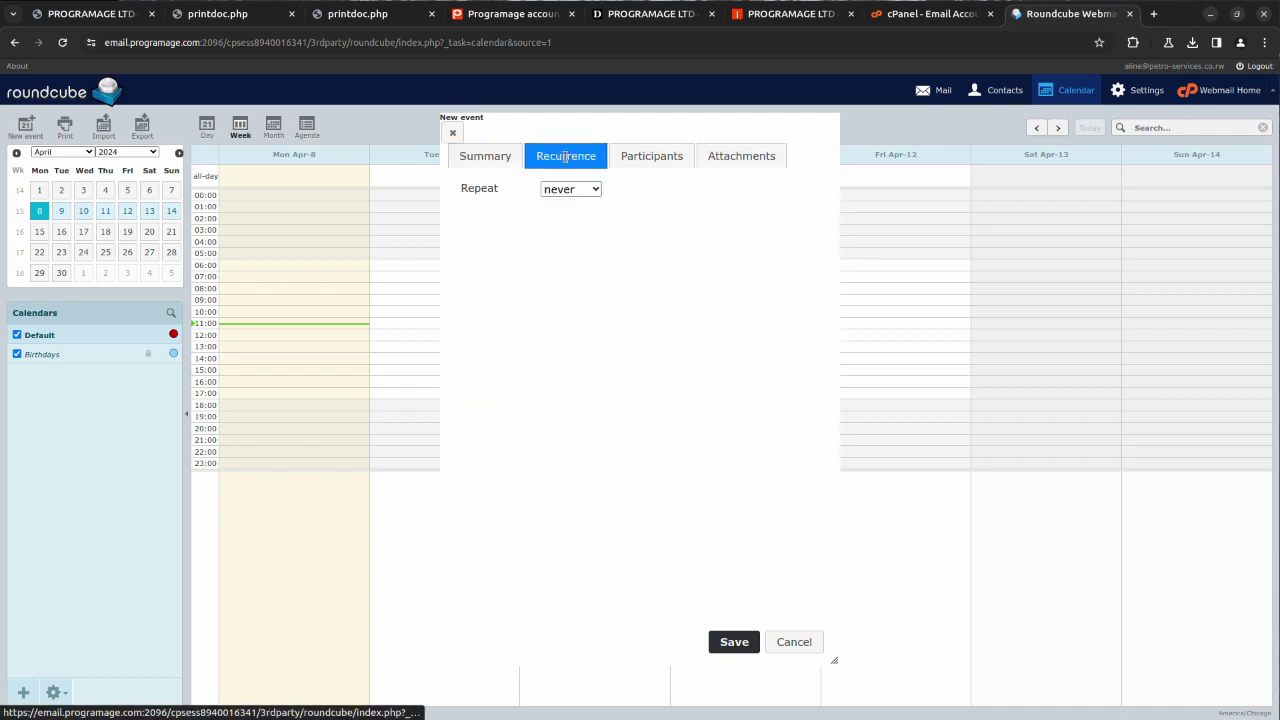
{"action": "left_click", "coordinate": [470, 161]}
{"action": "left_click", "coordinate": [739, 156]}
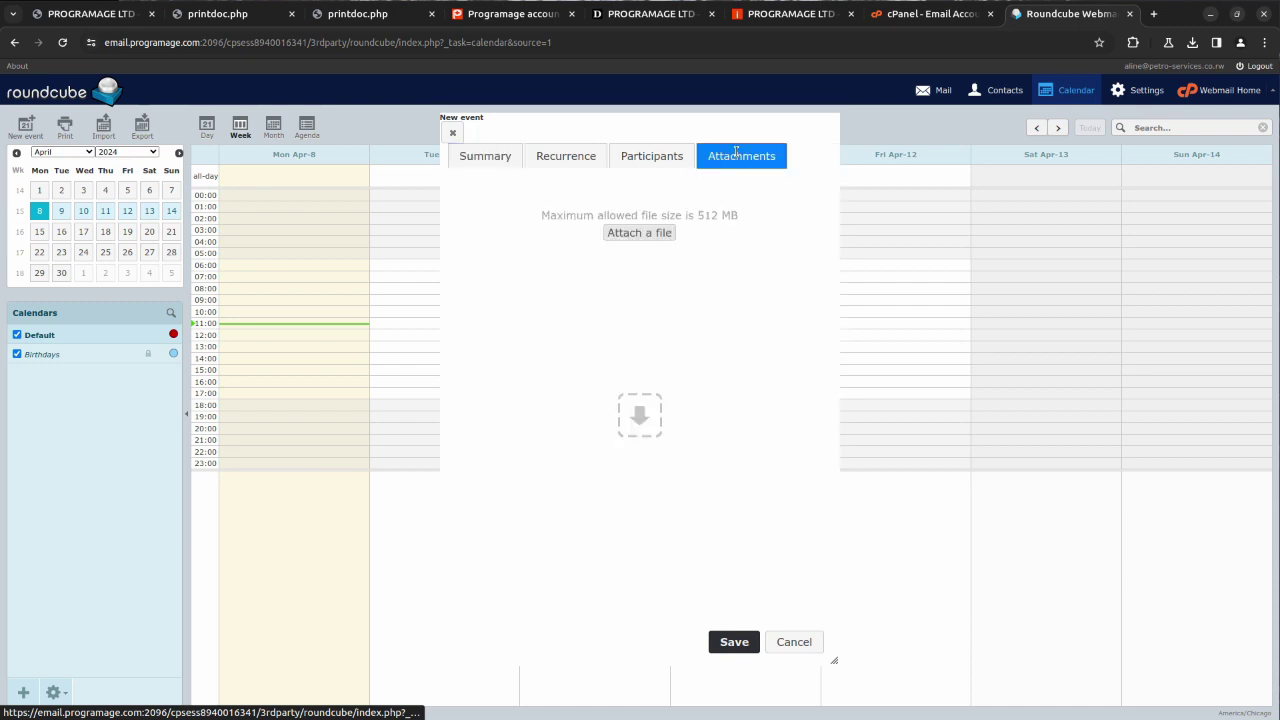
{"action": "left_click", "coordinate": [499, 158]}
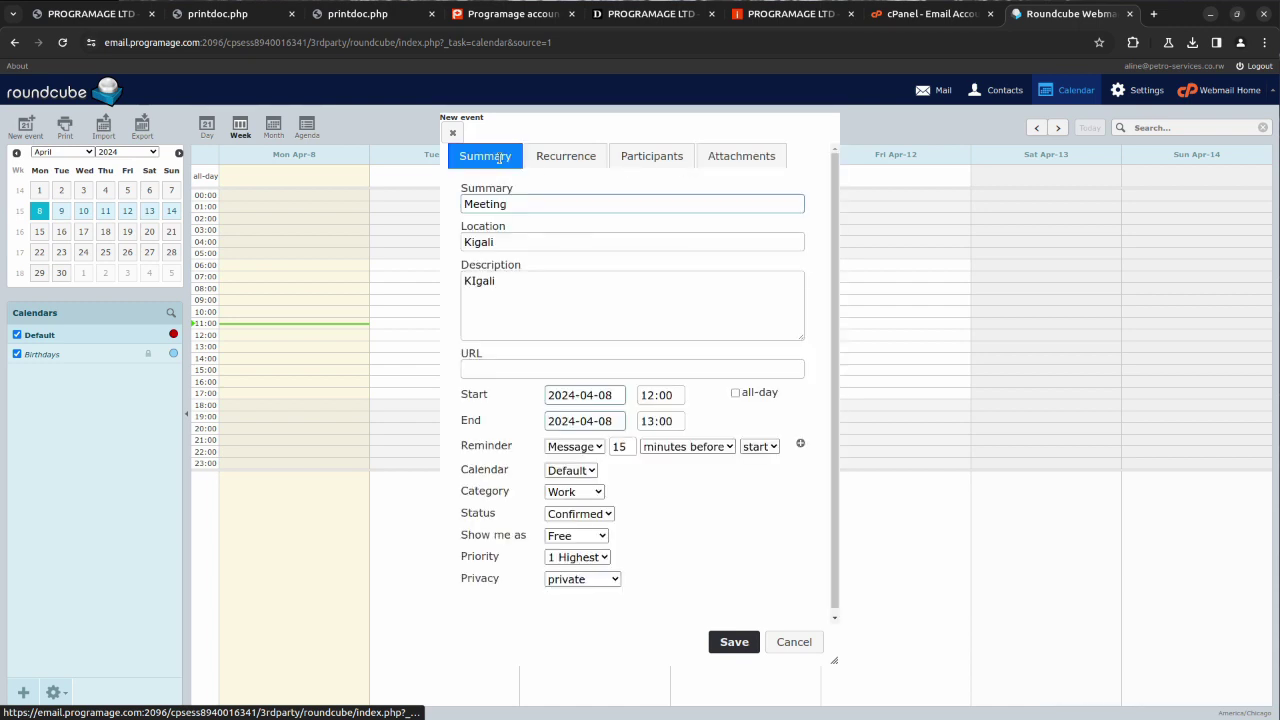
{"action": "left_click", "coordinate": [733, 643]}
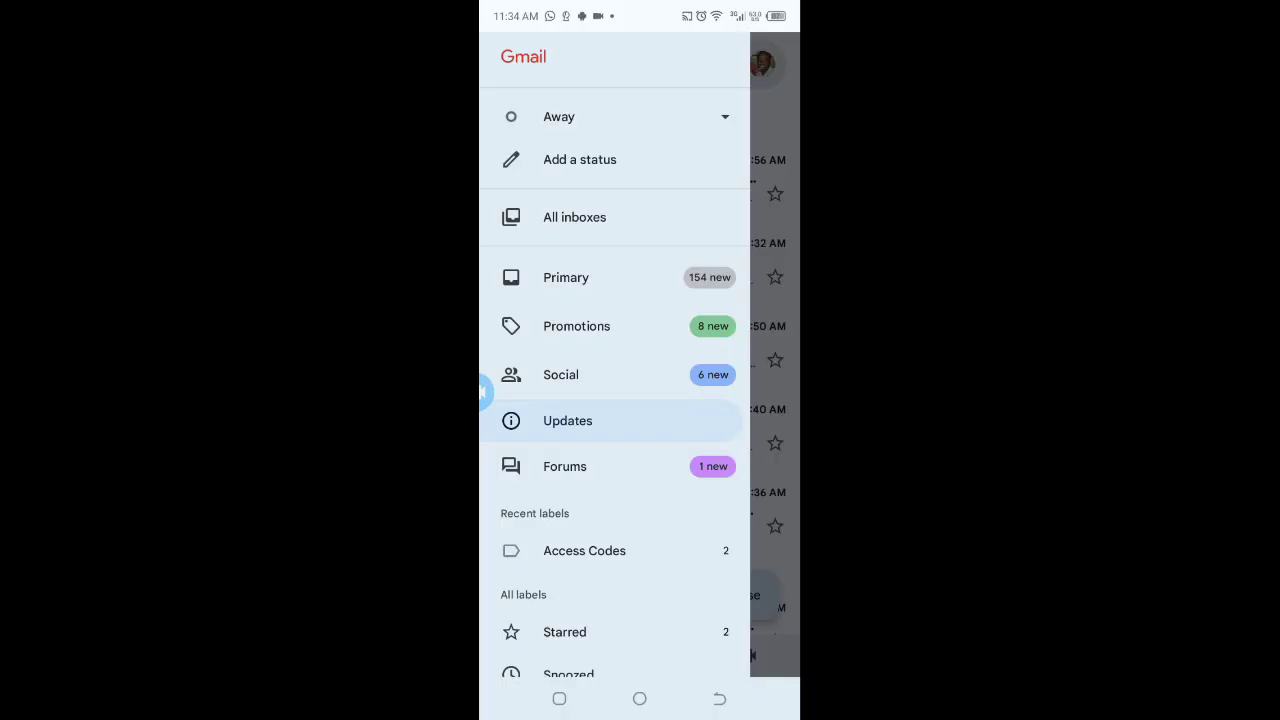
Step: Open the Meeting invitation e-mail from the combined all-inboxes list
{"action": "left_click", "coordinate": [574, 217]}
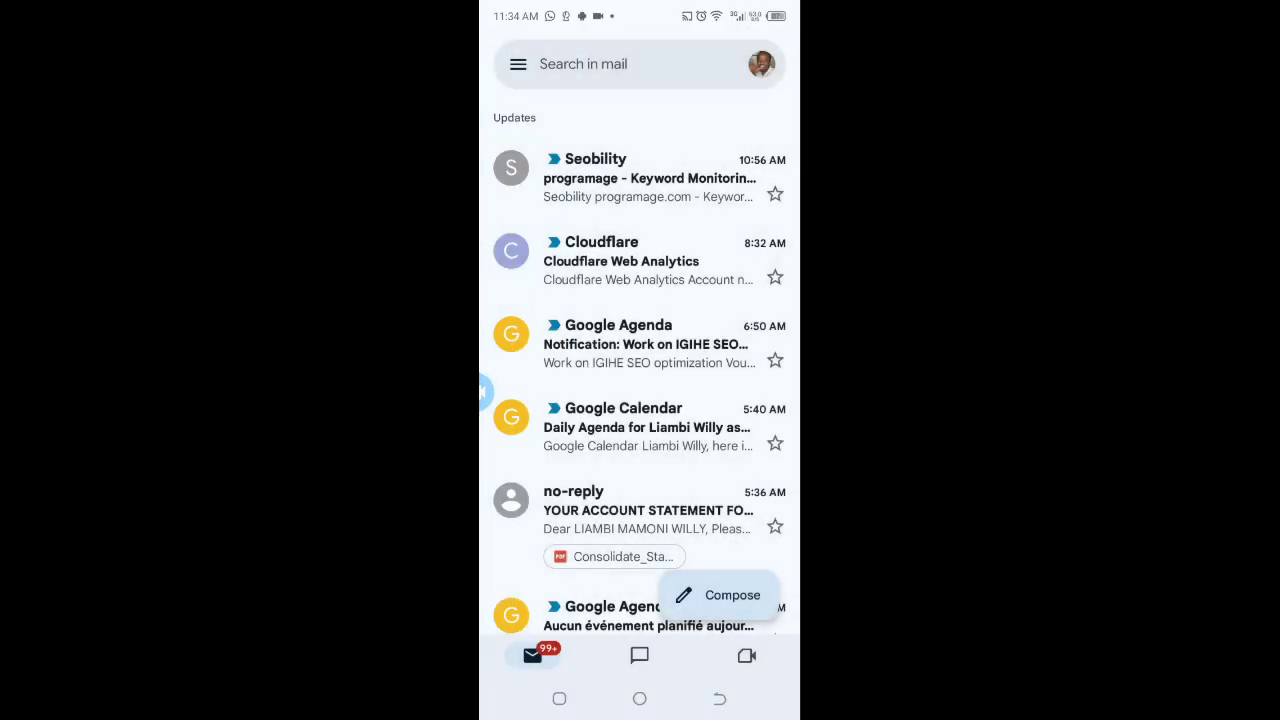
{"action": "left_click", "coordinate": [640, 178]}
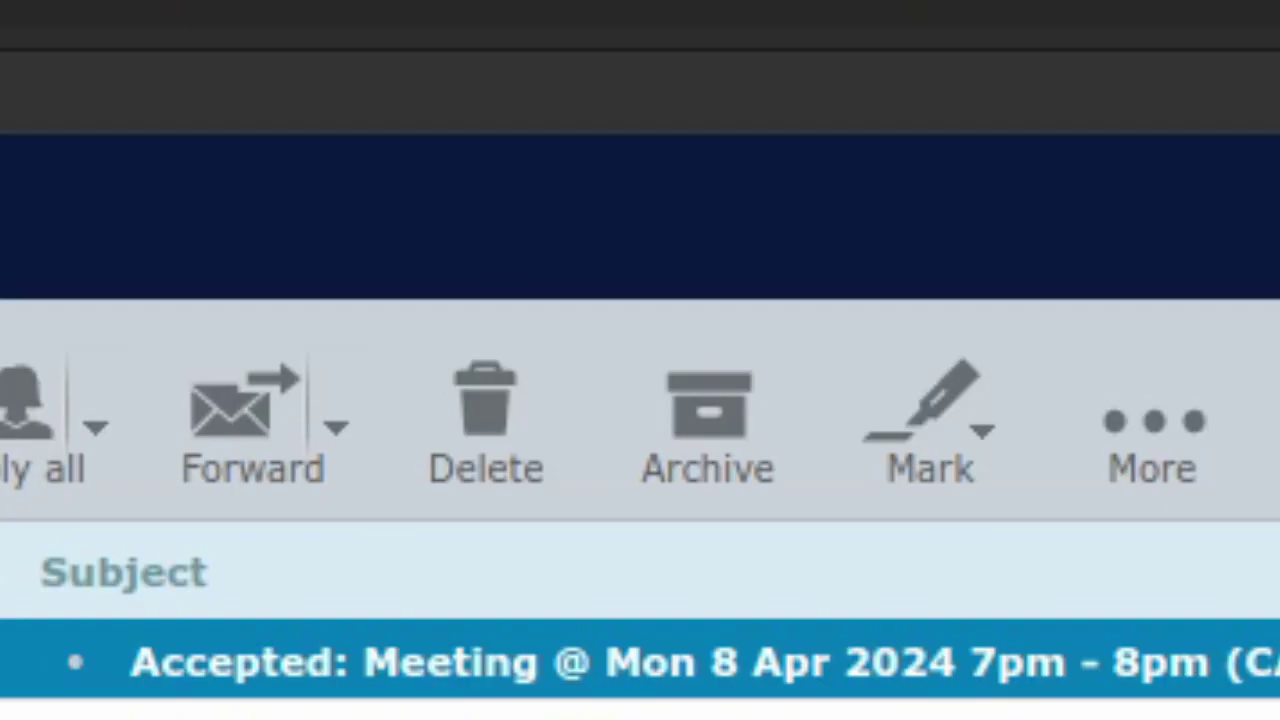
Step: Open the 'Accepted: Meeting' reply and highlight its acceptance sentence
{"action": "key", "text": "Return"}
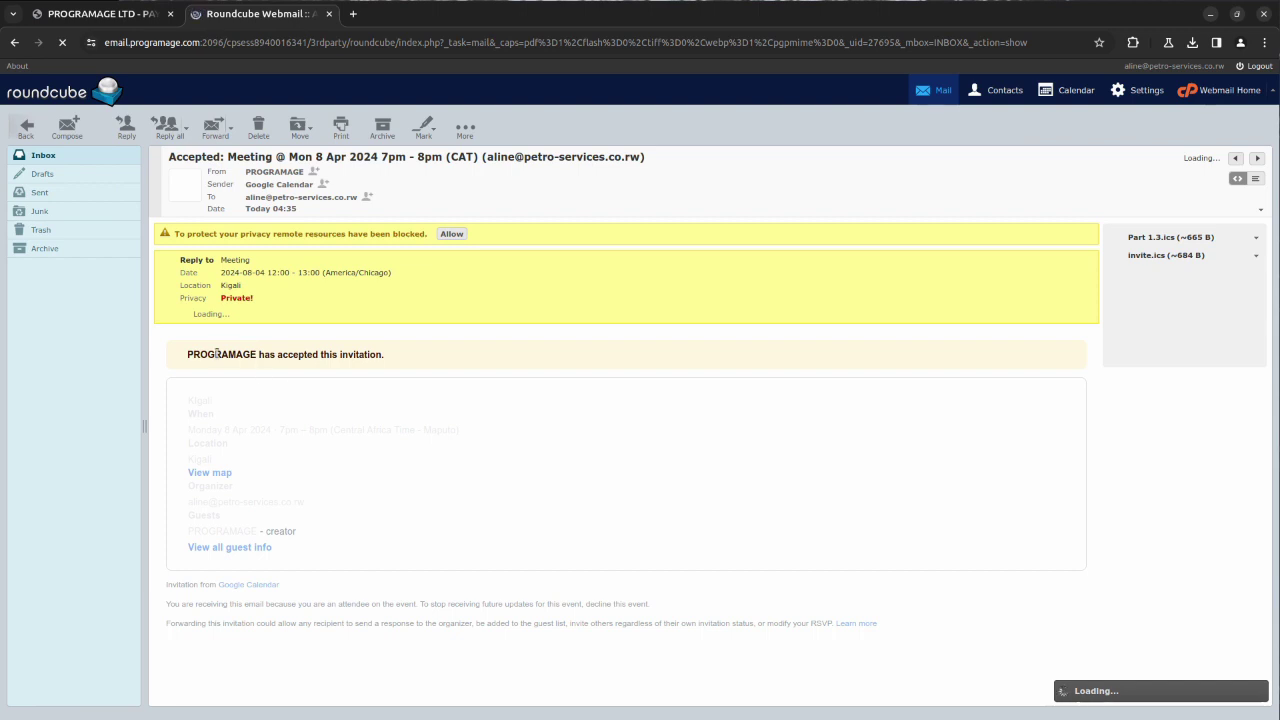
{"action": "left_click_drag", "start_coordinate": [267, 357], "coordinate": [357, 367]}
{"action": "left_click", "coordinate": [397, 370]}
{"action": "triple_click", "coordinate": [408, 365]}
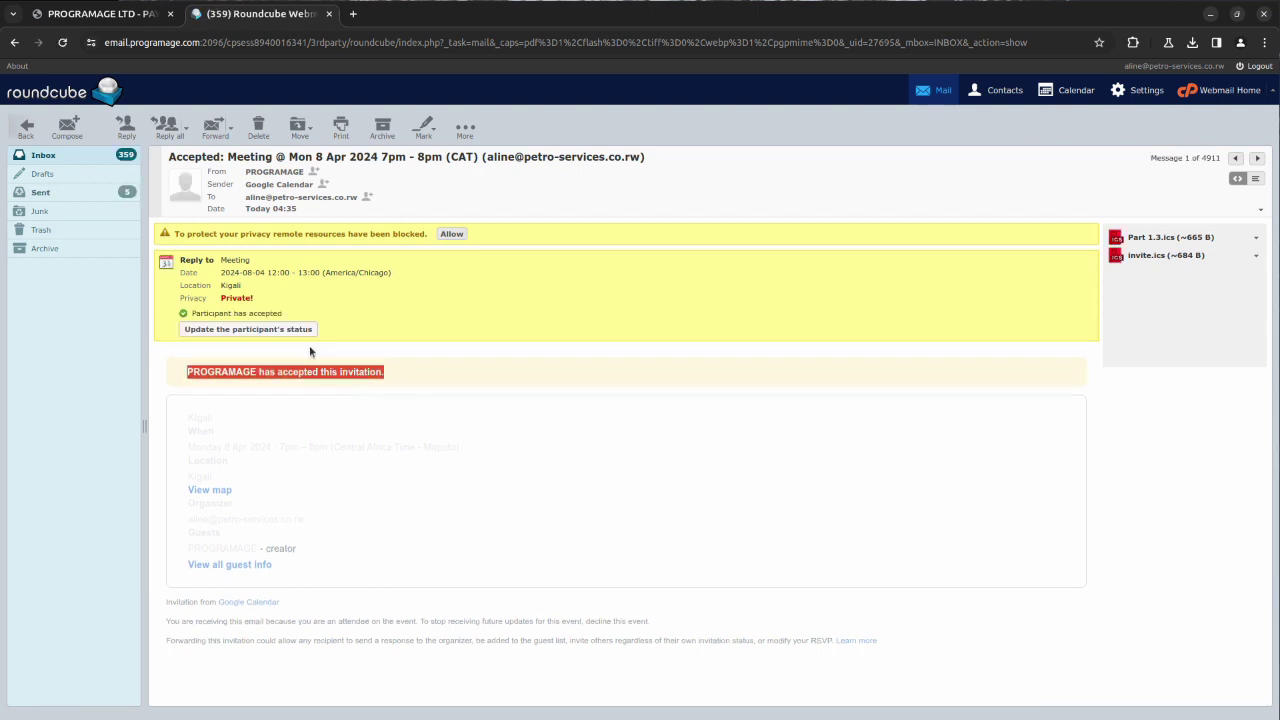